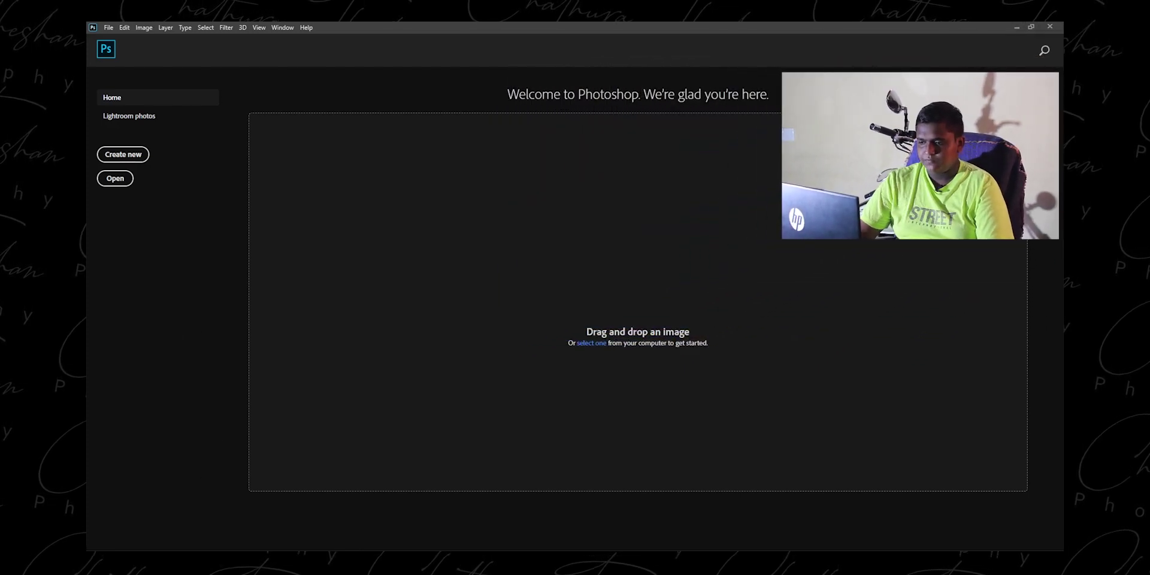
- Drag the motorbike rider JPG from File Explorer's recent files into Photoshop to open it
click(379, 547)
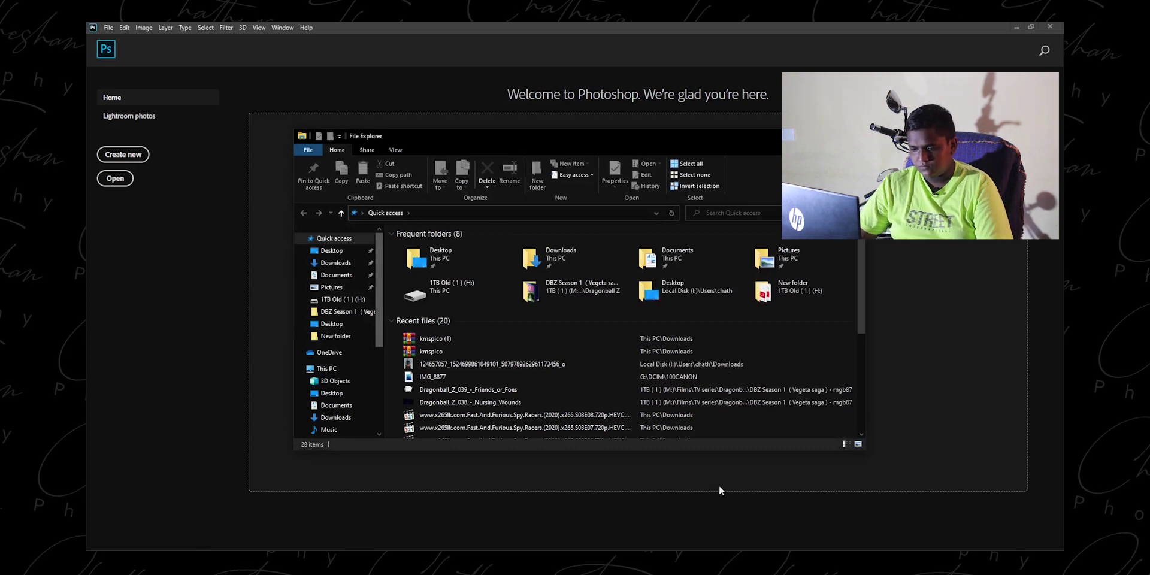
click(584, 362)
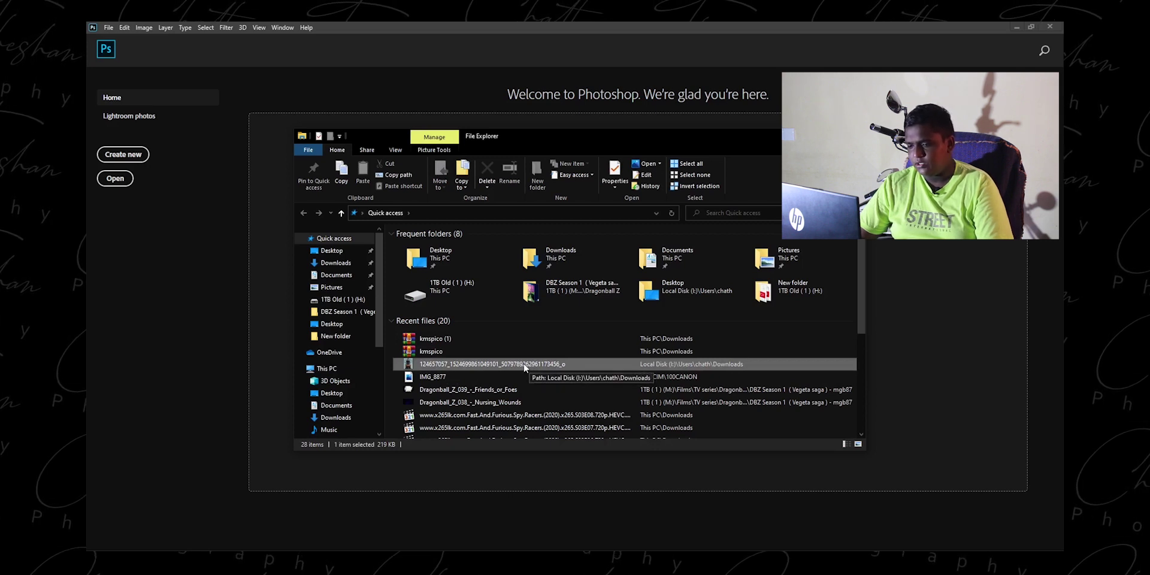
drag(524, 366, 949, 337)
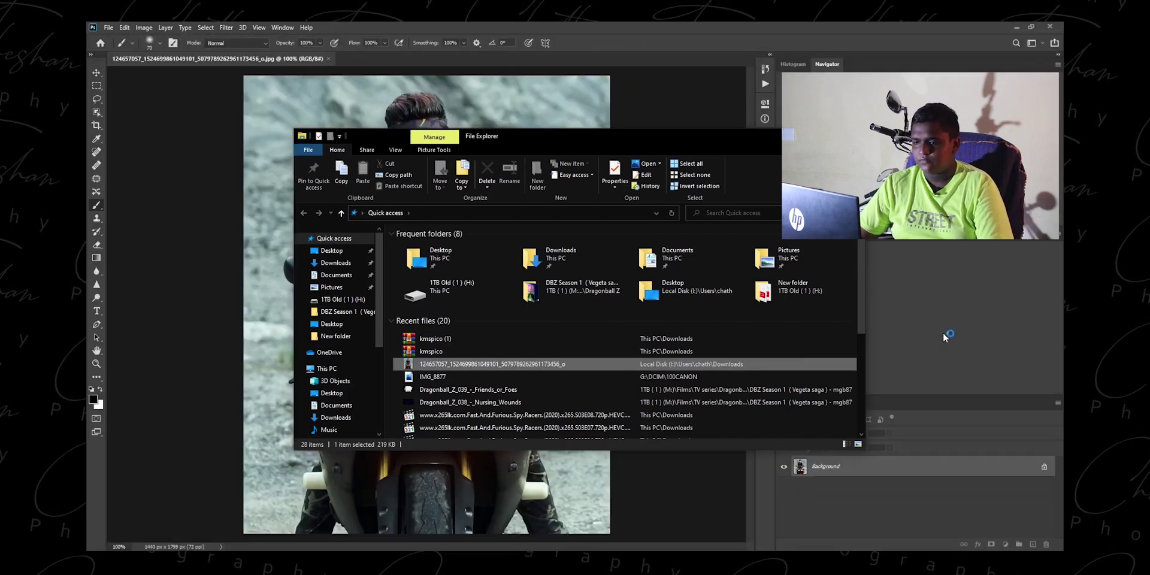
- Bring the rider photo document forward and add an empty Layer 1 above Background
click(762, 27)
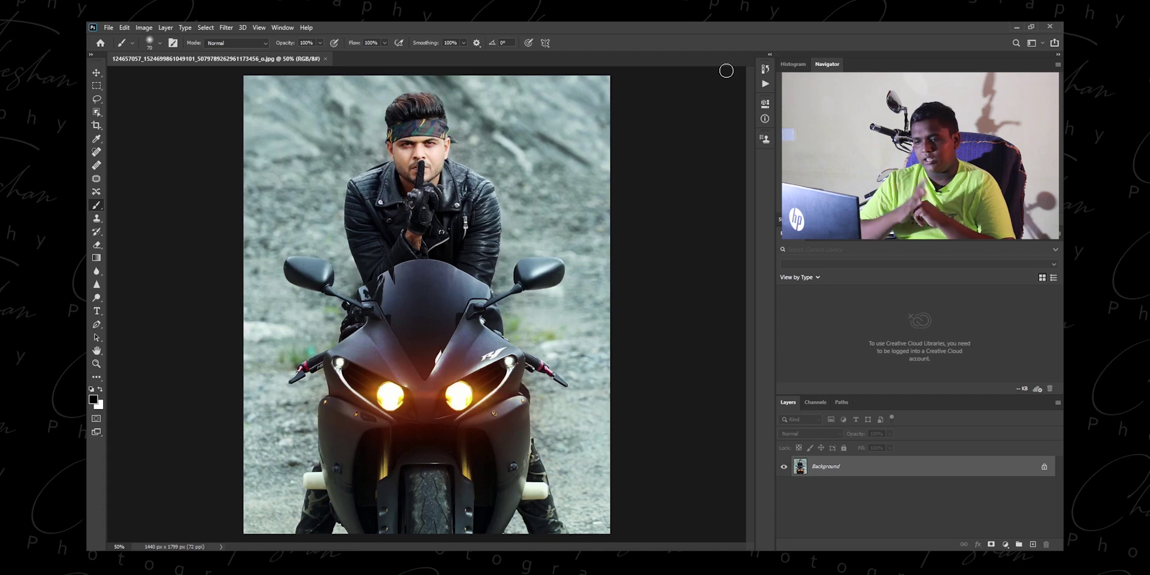
key(ctrl+j)
key(v)
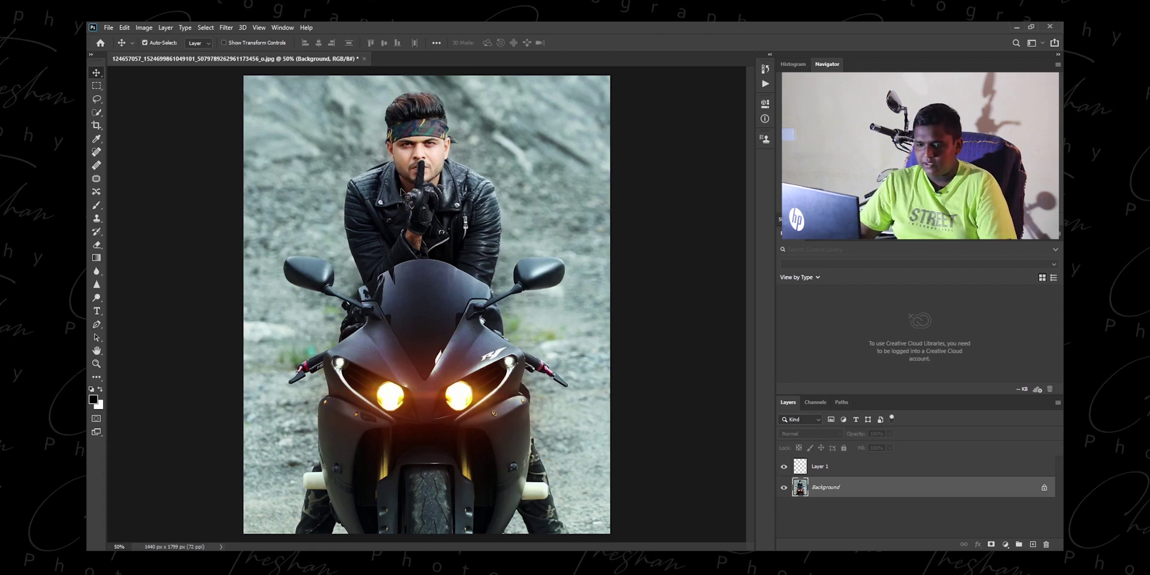
- Select the rider's hair and headband with the Quick Selection tool
click(96, 112)
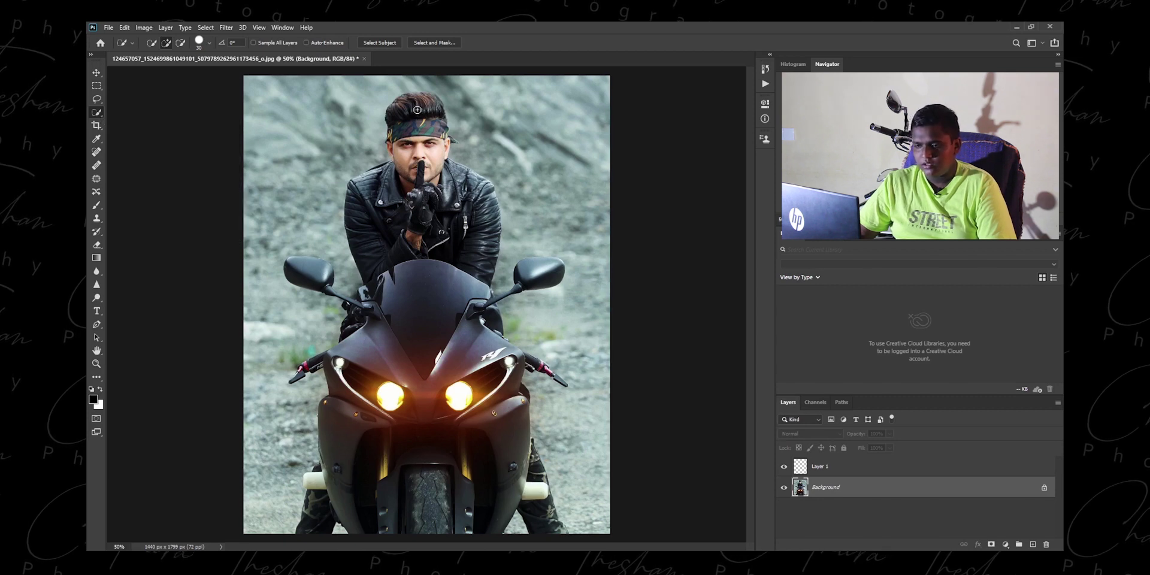
mouse_move(417, 109)
mouse_down()
mouse_move(405, 127)
mouse_move(416, 179)
mouse_move(376, 240)
mouse_move(432, 188)
mouse_move(463, 178)
mouse_up()
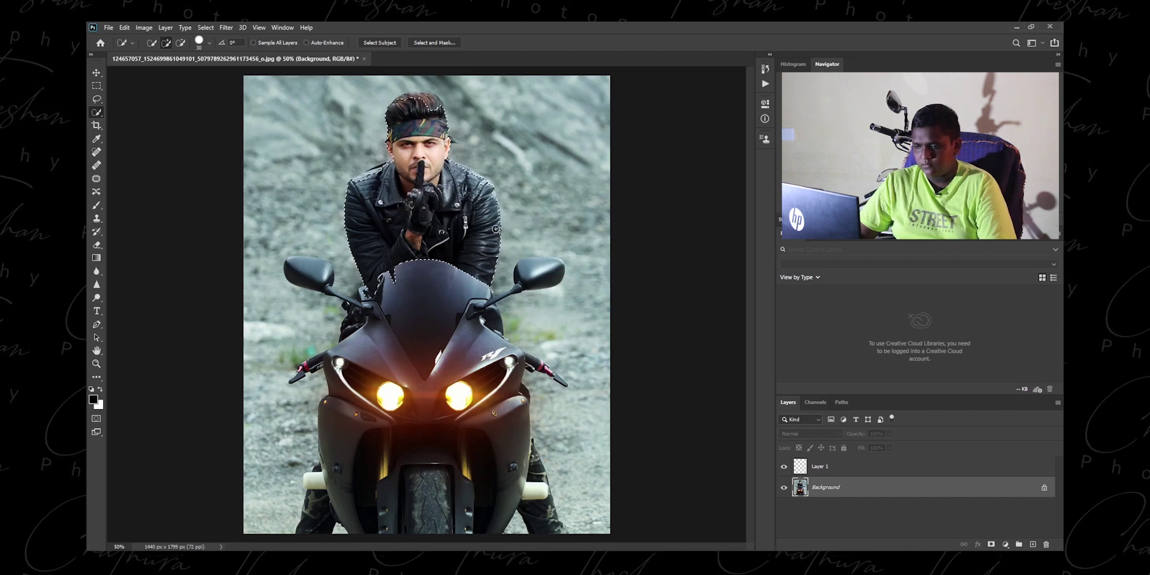
scroll(403, 347, up, 2)
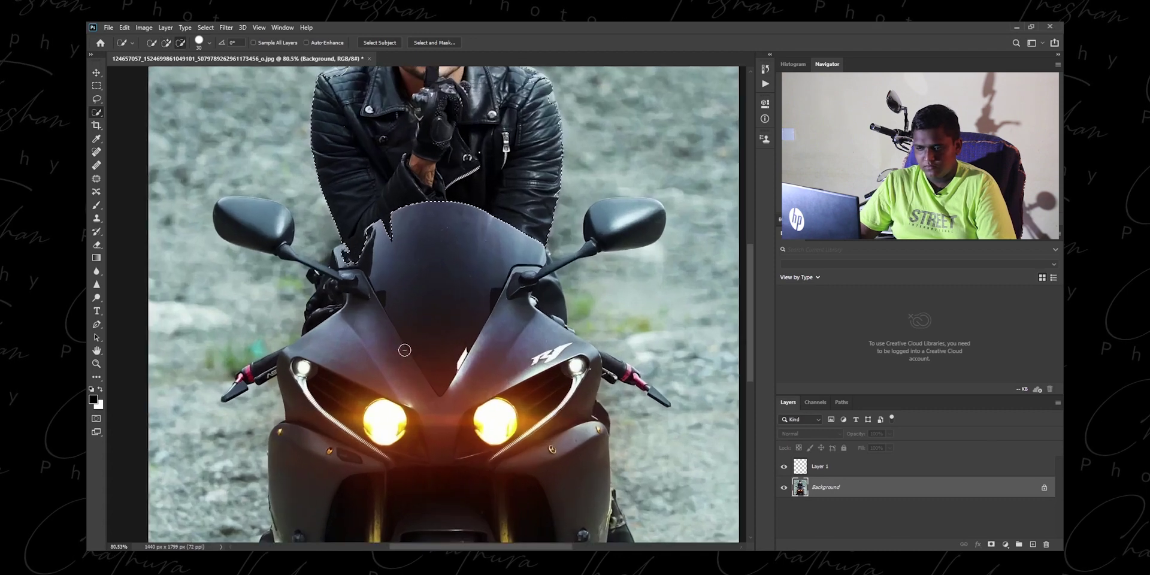
scroll(403, 347, up, 1)
scroll(412, 344, up, 3)
scroll(405, 336, up, 2)
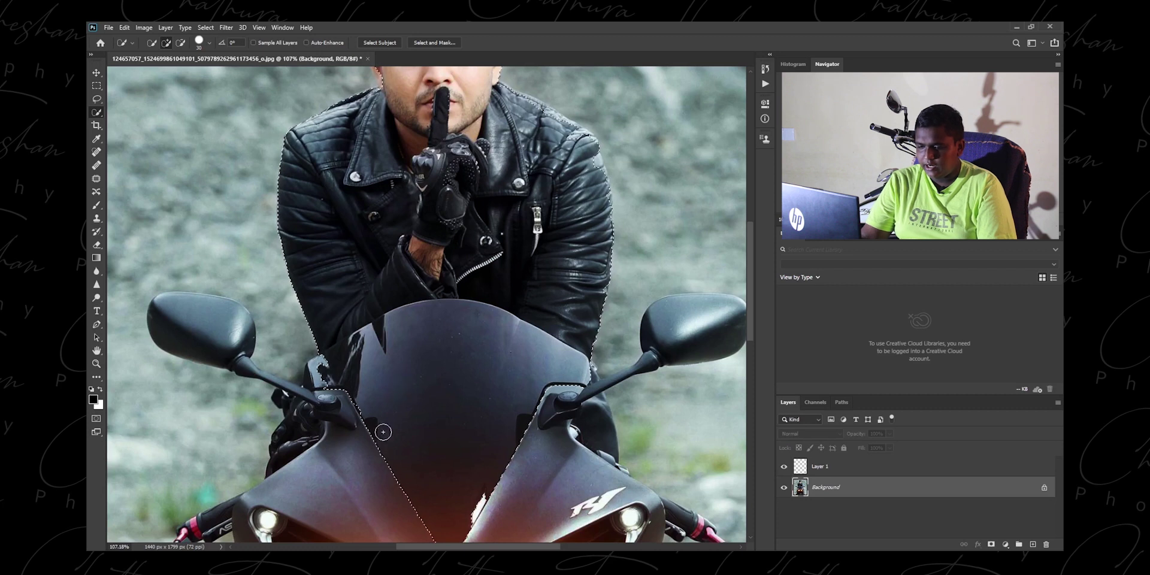
- Extend the selection over the windshield, fairing and glare area, then subtract a stray patch
drag(425, 360, 423, 421)
scroll(443, 422, down, 2)
scroll(460, 417, down, 2)
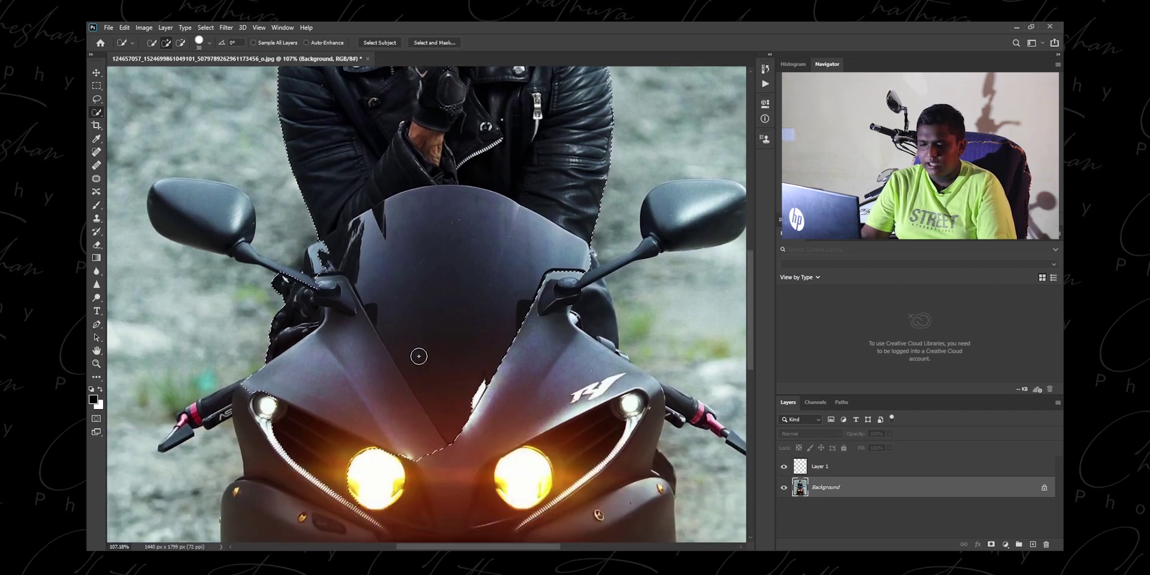
scroll(415, 354, down, 2)
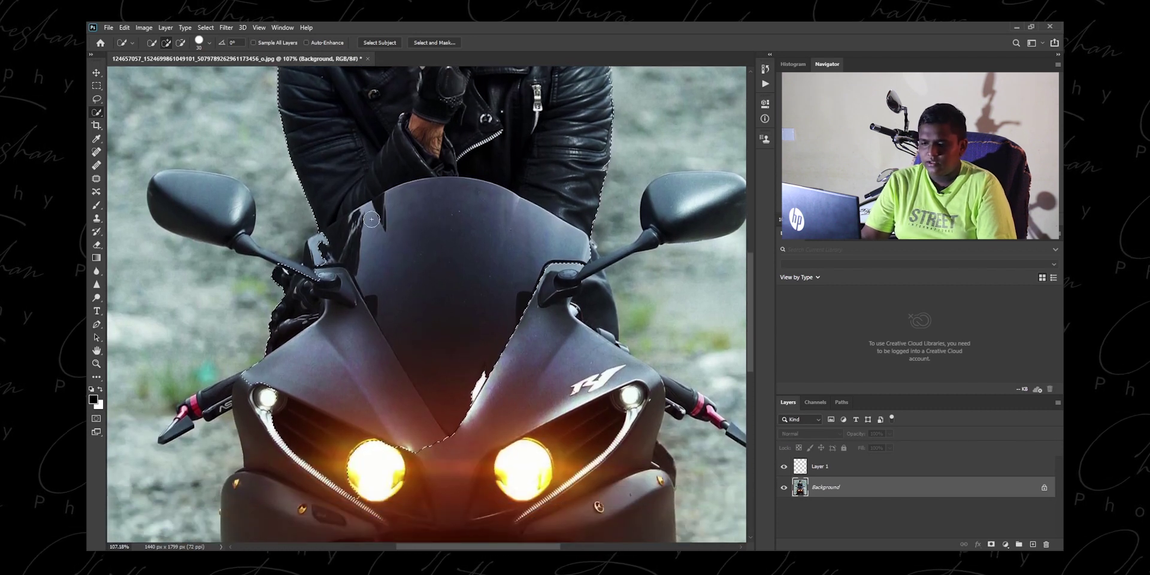
drag(381, 211, 300, 209)
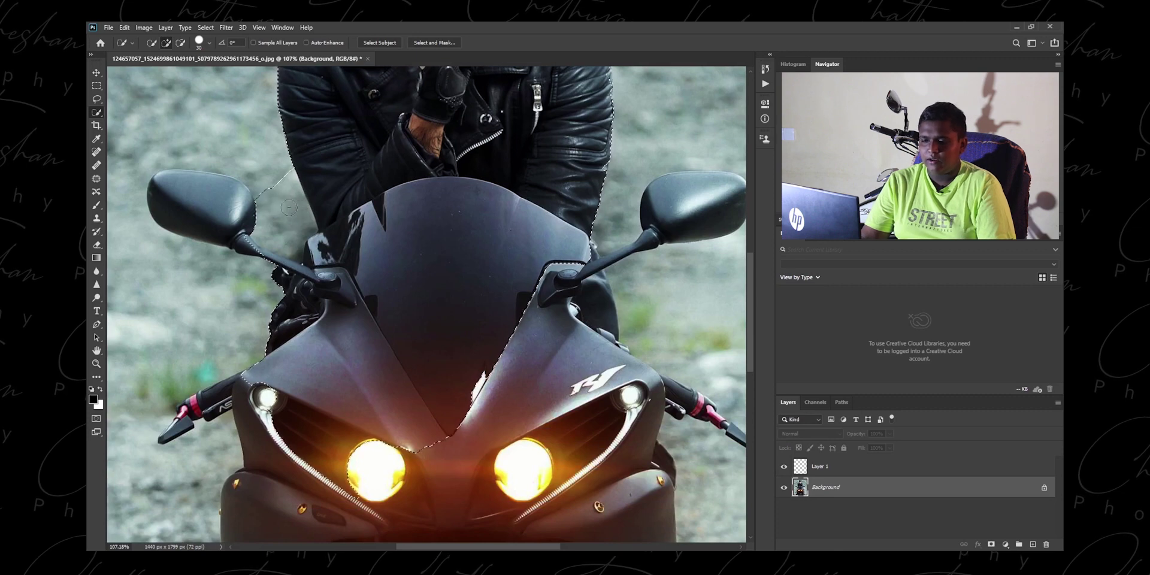
key(alt)
scroll(270, 233, up, 2)
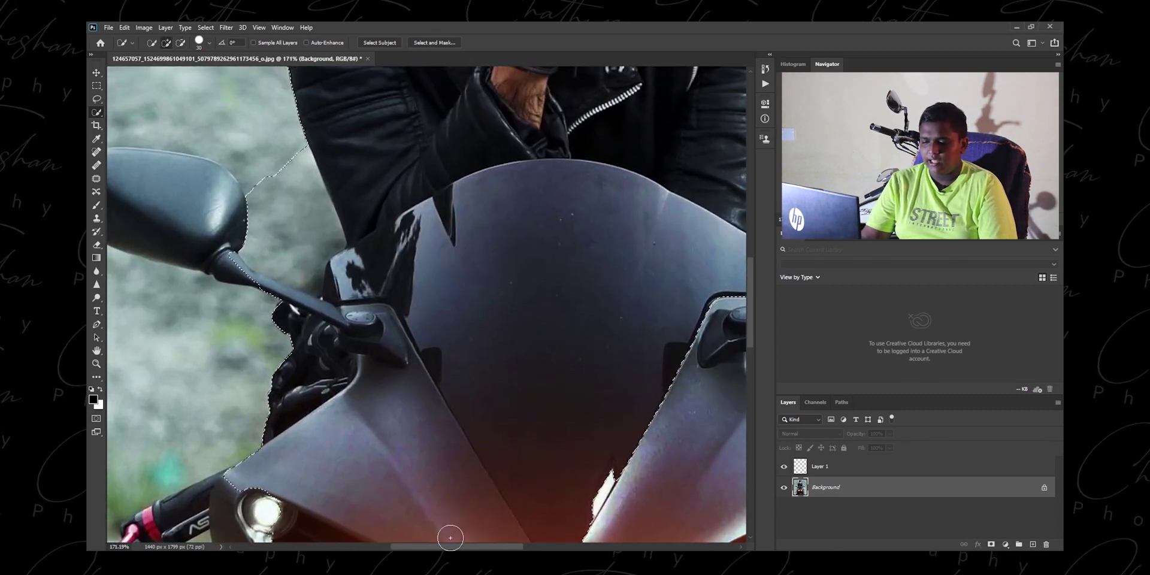
drag(451, 546, 434, 546)
- Undo the last three selection strokes so the outline hugs the jacket edge
scroll(377, 168, up, 1)
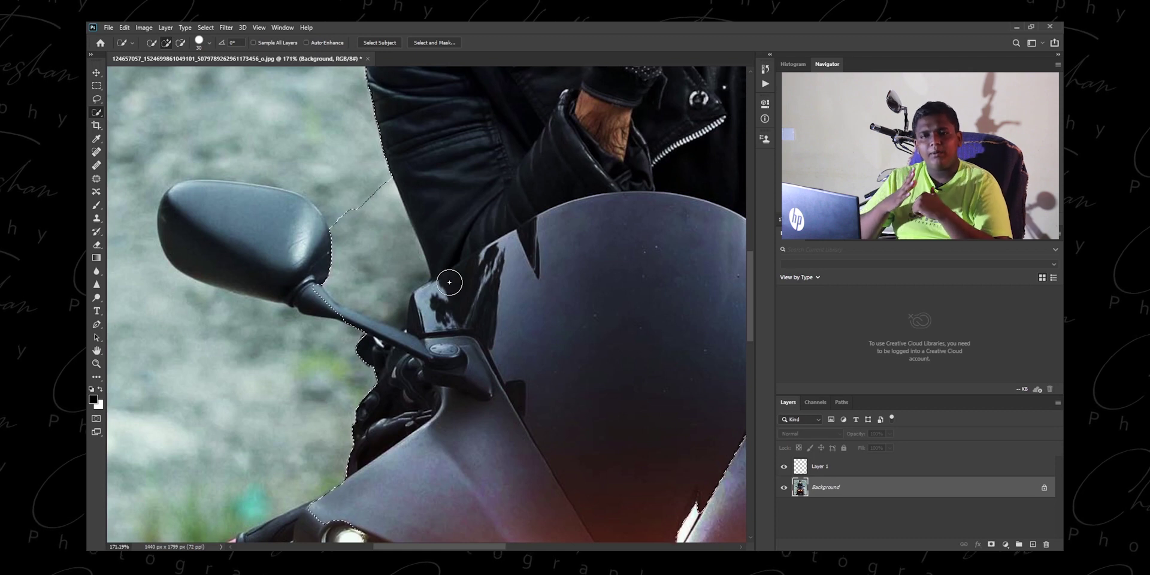
key(ctrl+z)
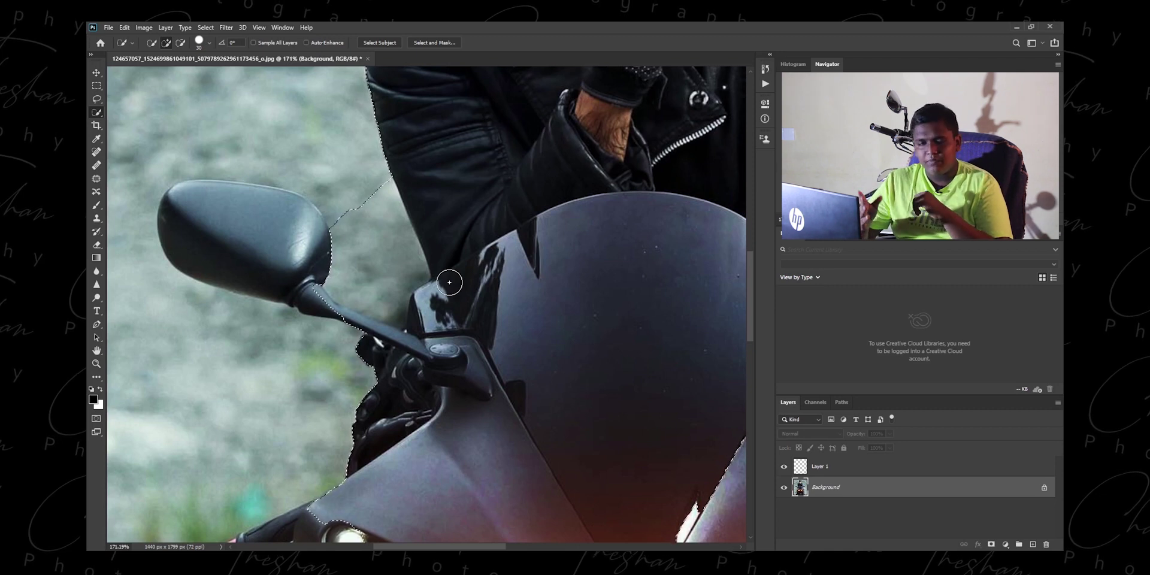
key(ctrl+z)
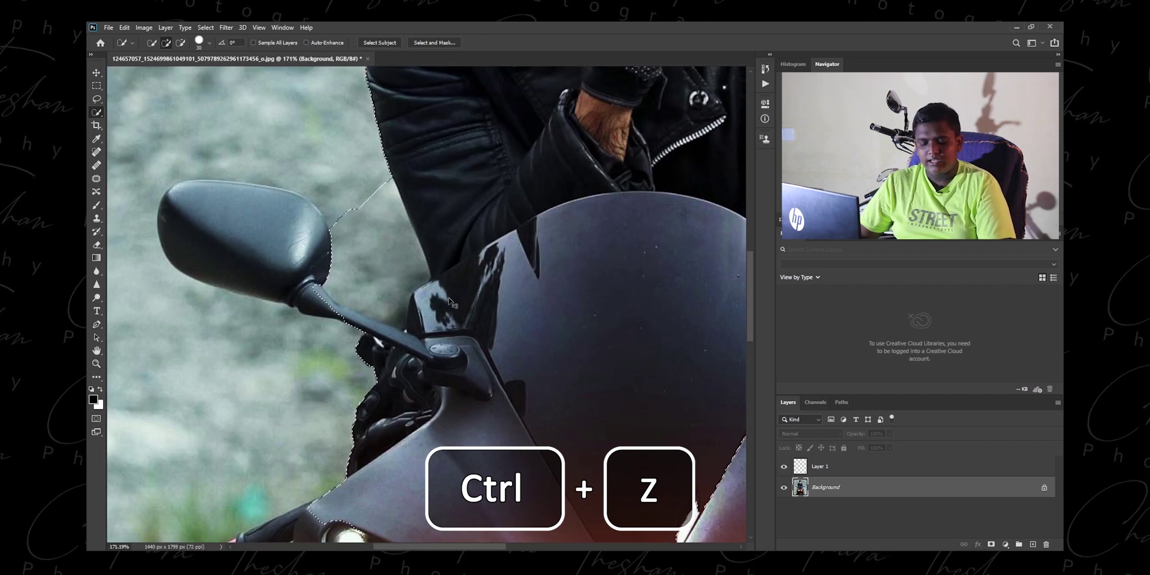
key(ctrl+z)
key(ctrl+z)
key(ctrl+z)
key(ctrl+z)
key(ctrl+z)
key(ctrl+z)
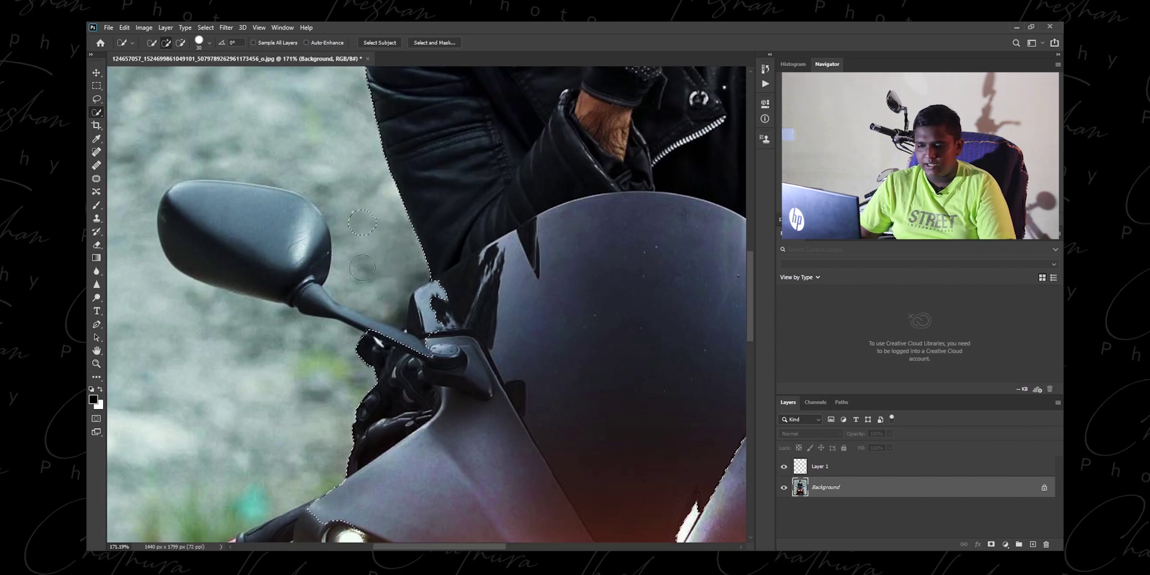
- Try adding the mirror arm area, then undo it and the stray mirror-jacket edge
drag(363, 268, 366, 225)
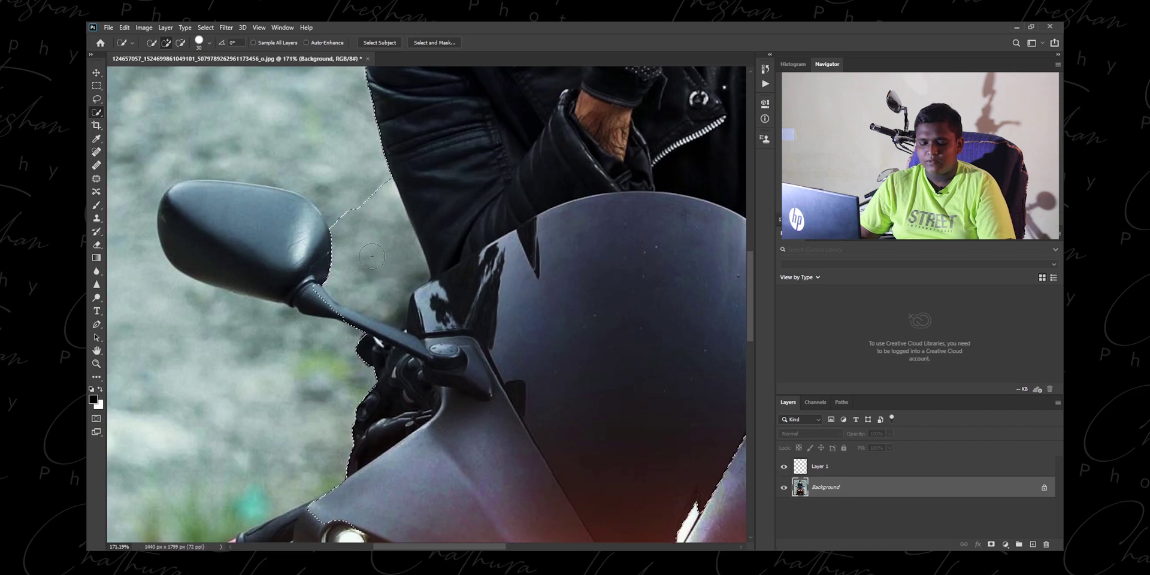
key(ctrl+z)
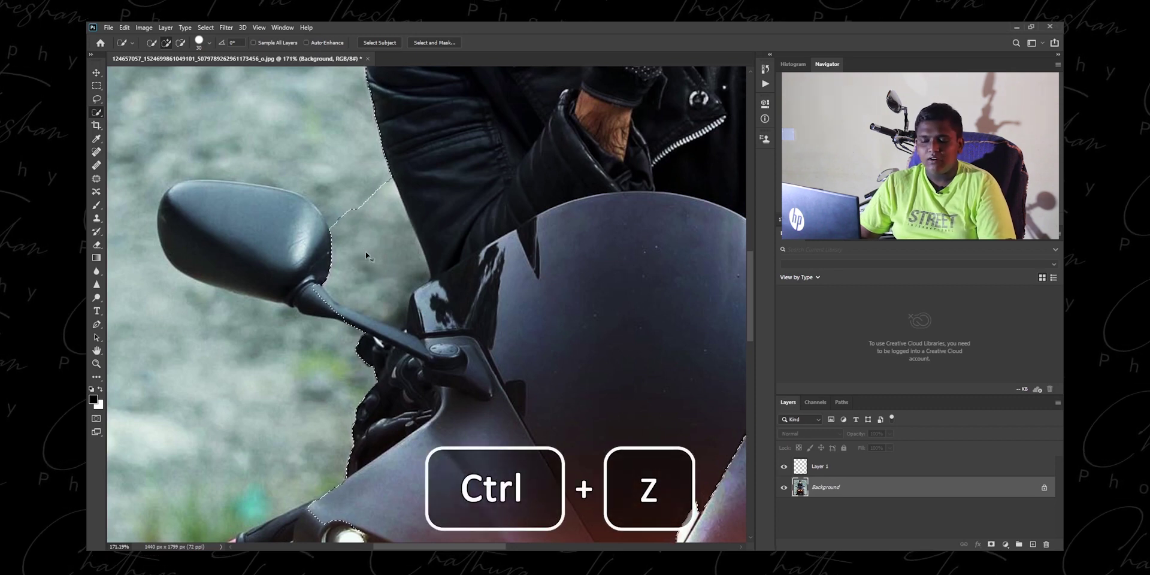
key(ctrl+z)
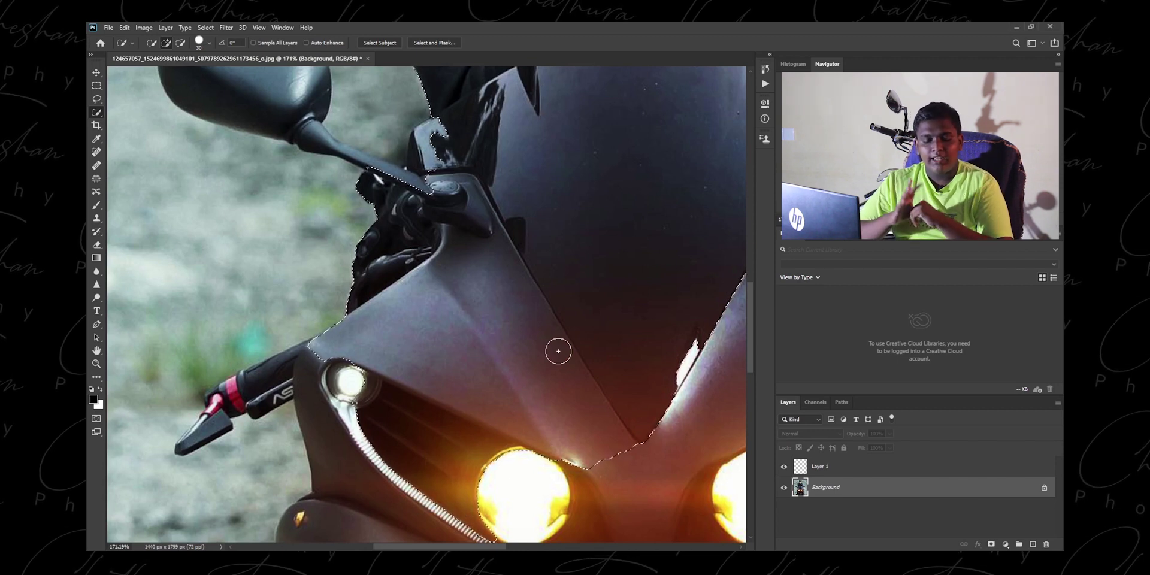
- Step back once, then add the lower fairing beside the headlights to the selection and zoom out
key(ctrl+alt+z)
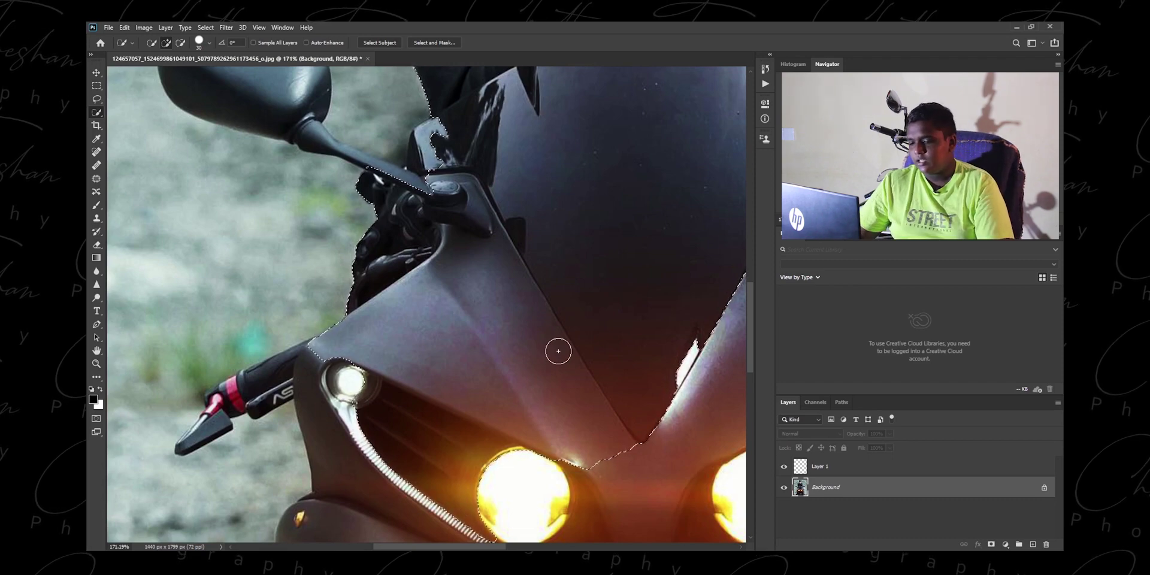
drag(598, 397, 653, 471)
scroll(617, 419, down, 2)
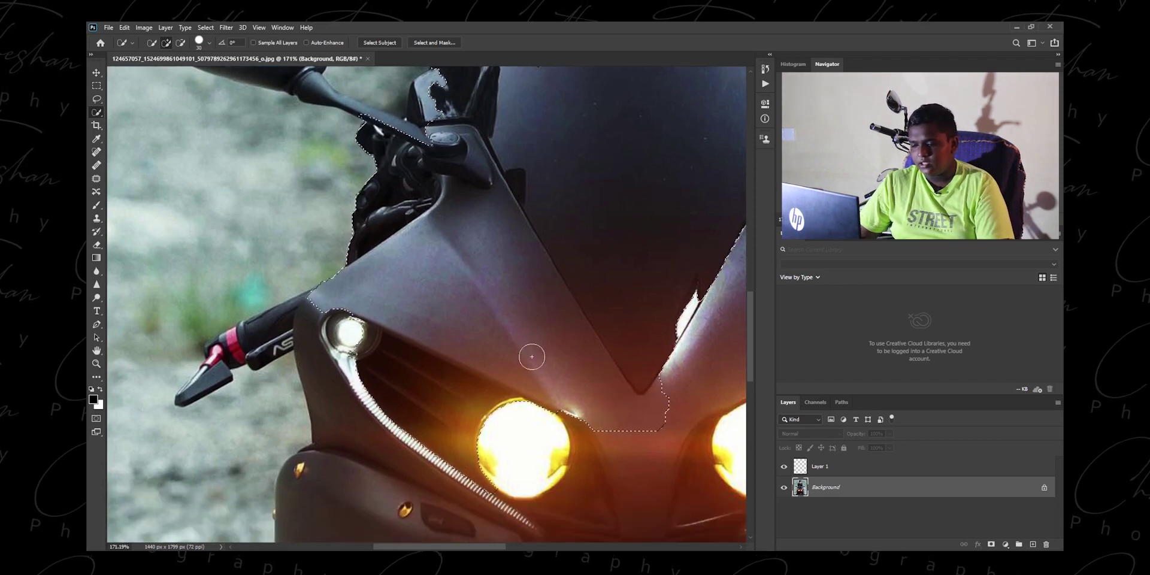
scroll(532, 357, down, 2)
mouse_move(524, 492)
mouse_down()
mouse_move(482, 436)
mouse_move(380, 444)
mouse_move(323, 475)
mouse_up()
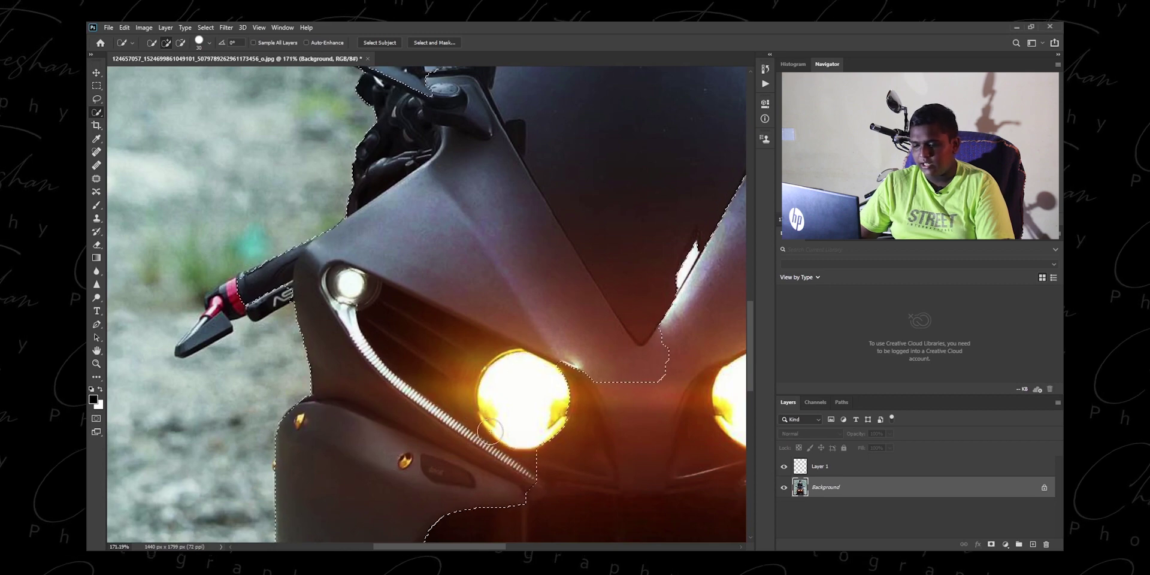
scroll(490, 431, down, 5)
key(ctrl+minus)
key(ctrl+minus)
key(ctrl+minus)
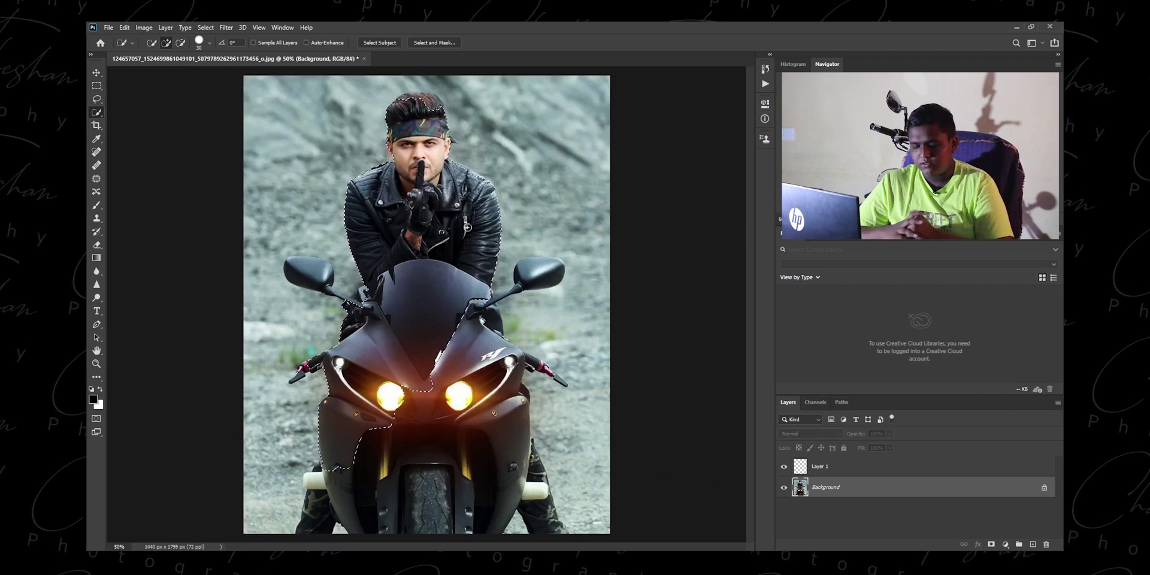
- Undo four selection steps and delete the empty Layer 1, leaving only Background
key(ctrl+z)
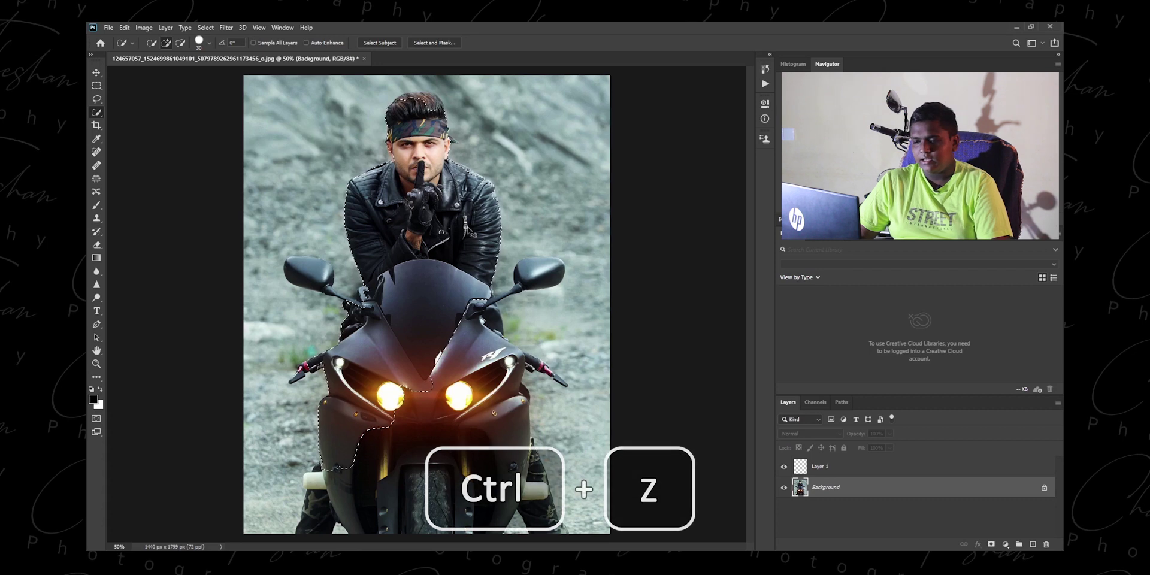
key(ctrl+z)
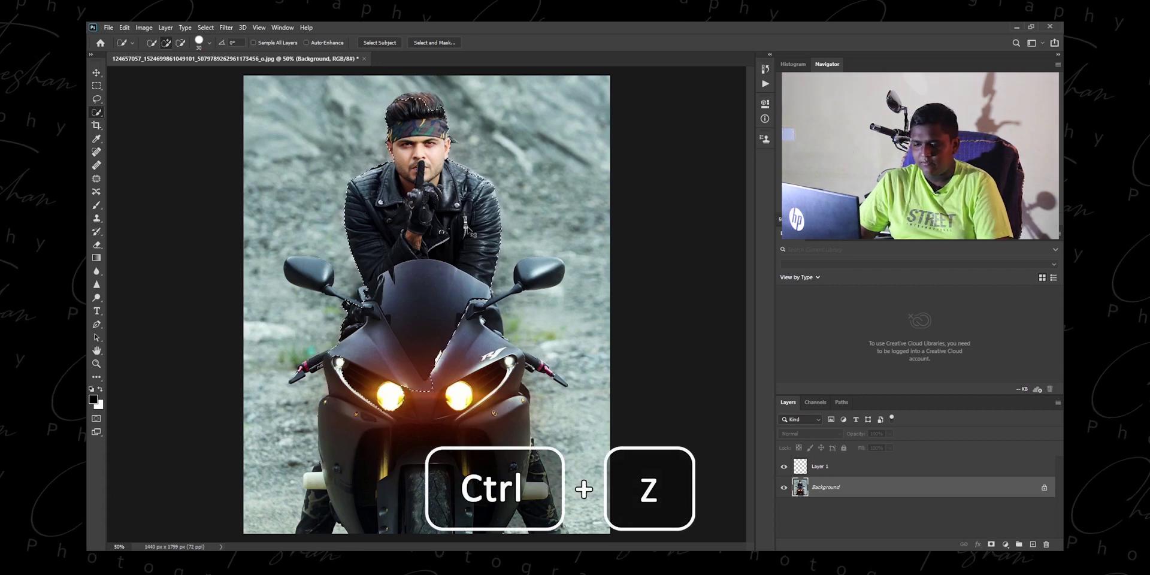
key(ctrl+z)
key(ctrl+z)
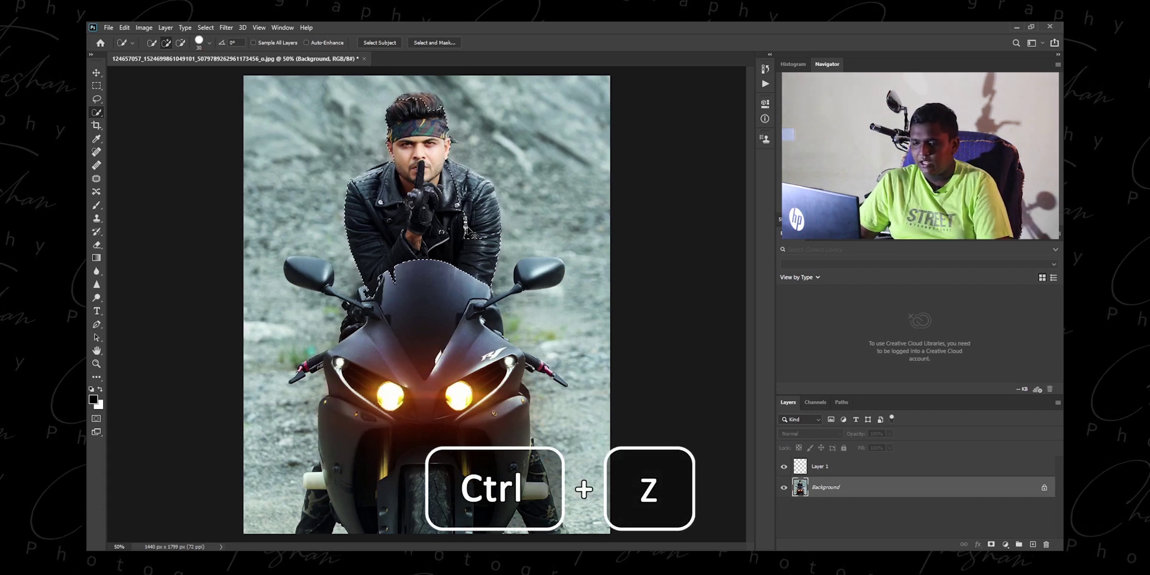
key(ctrl+z)
key(ctrl+z)
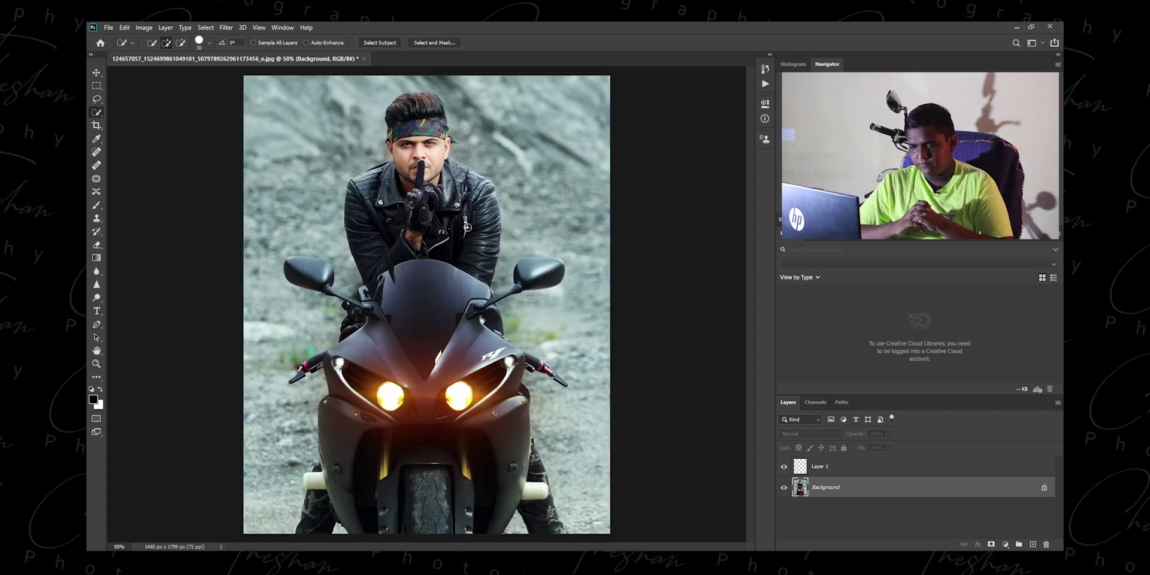
key(Delete)
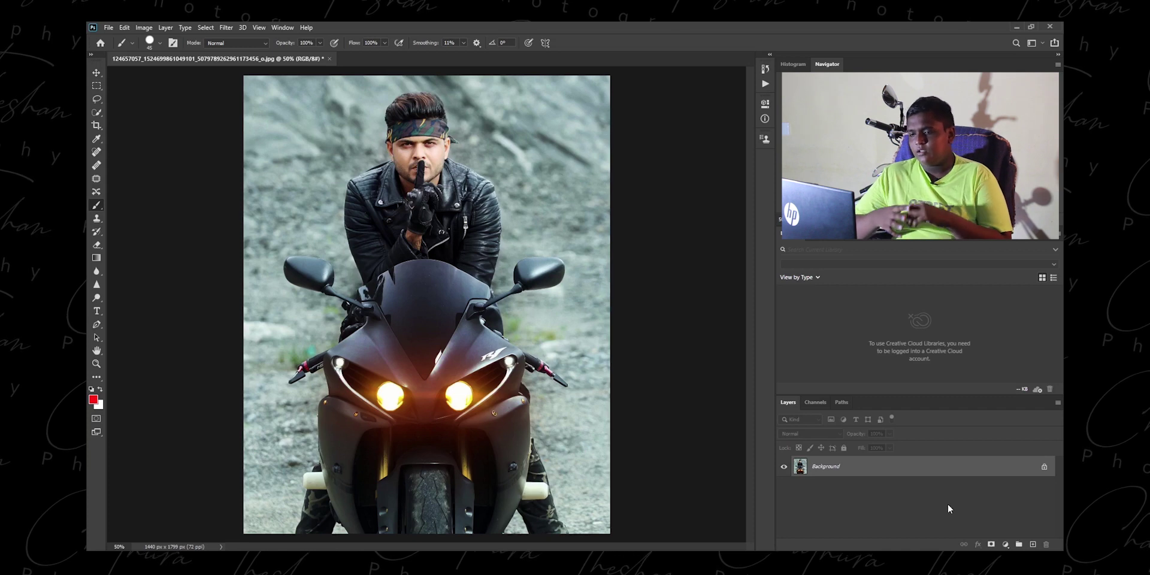
- Add a new layer and paint red vertical strokes along the top and sides of the photo
key(ctrl+shift+alt+n)
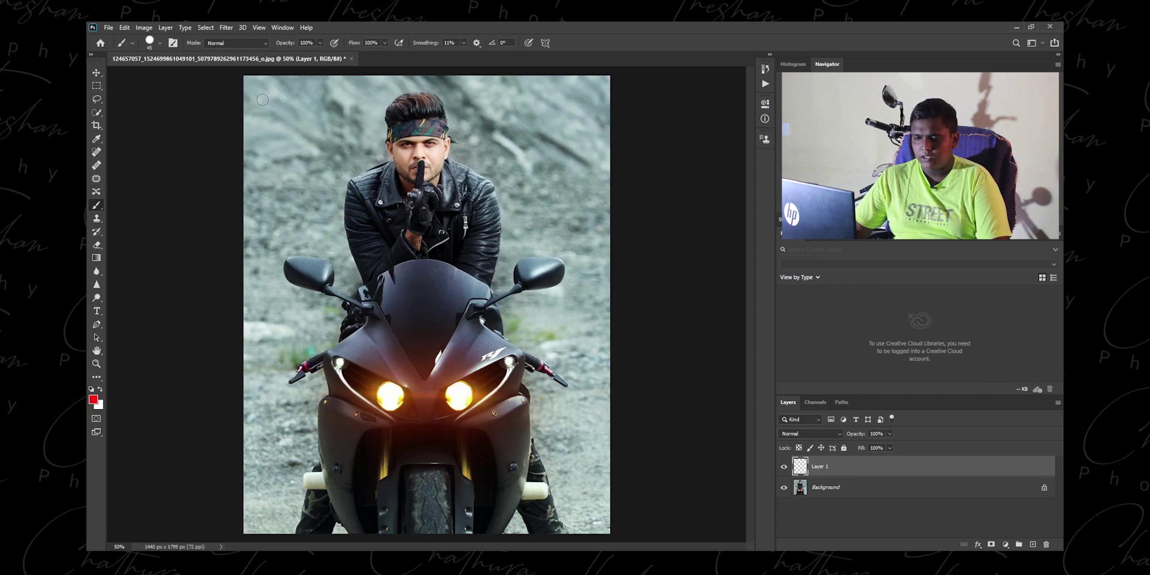
drag(260, 97, 272, 158)
drag(321, 98, 313, 143)
drag(533, 102, 576, 170)
drag(575, 295, 575, 315)
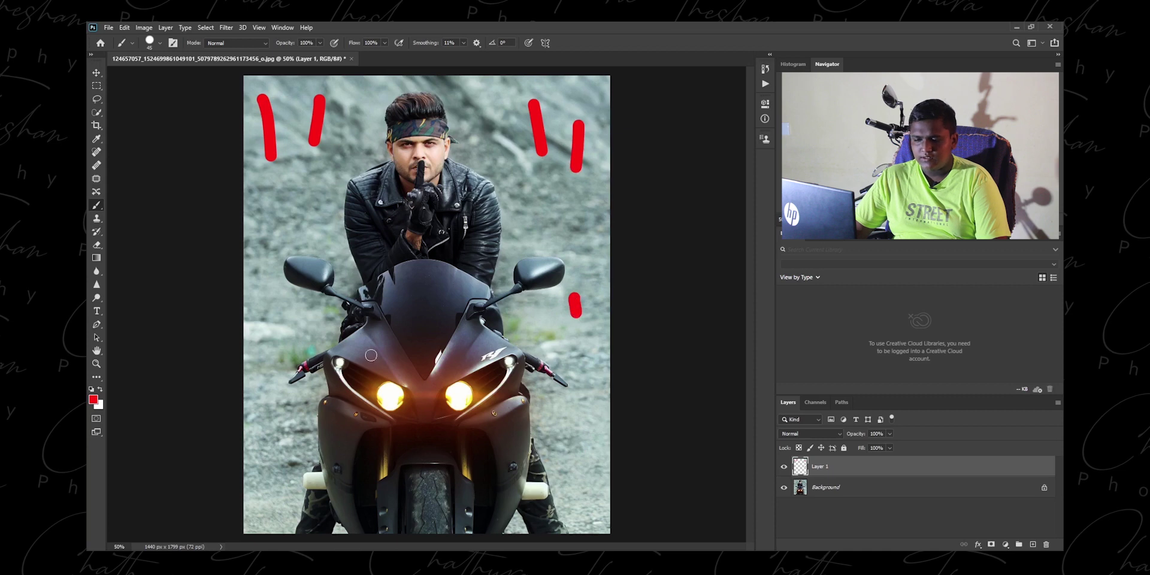
drag(276, 330, 279, 342)
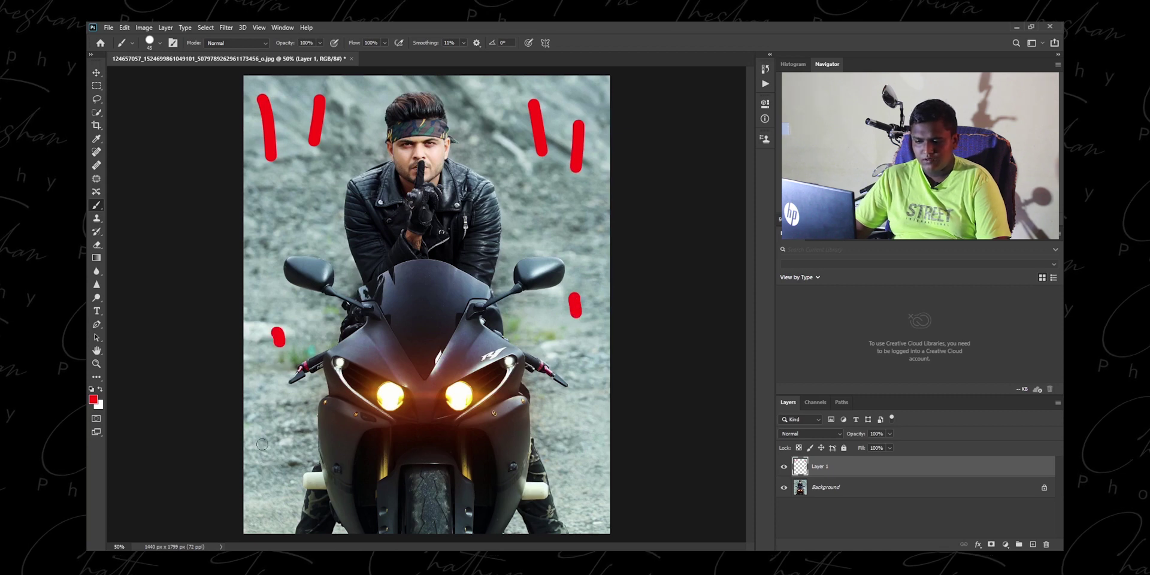
- Paint red strokes near the bottom corners and dots beside the rider, then undo two marks
drag(262, 432, 271, 475)
drag(578, 424, 569, 457)
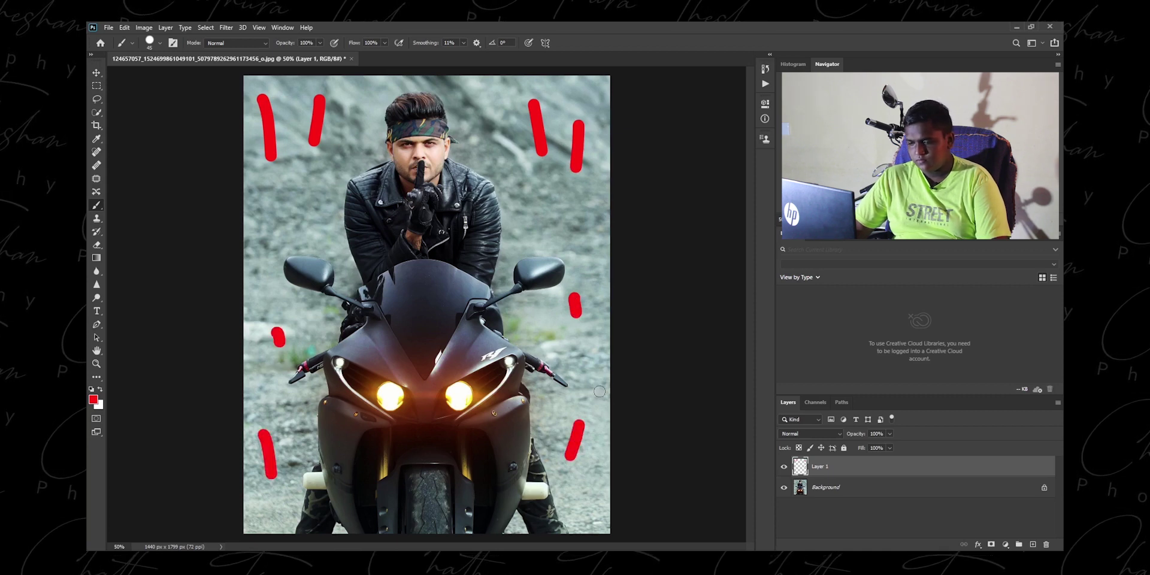
drag(598, 390, 597, 378)
click(575, 232)
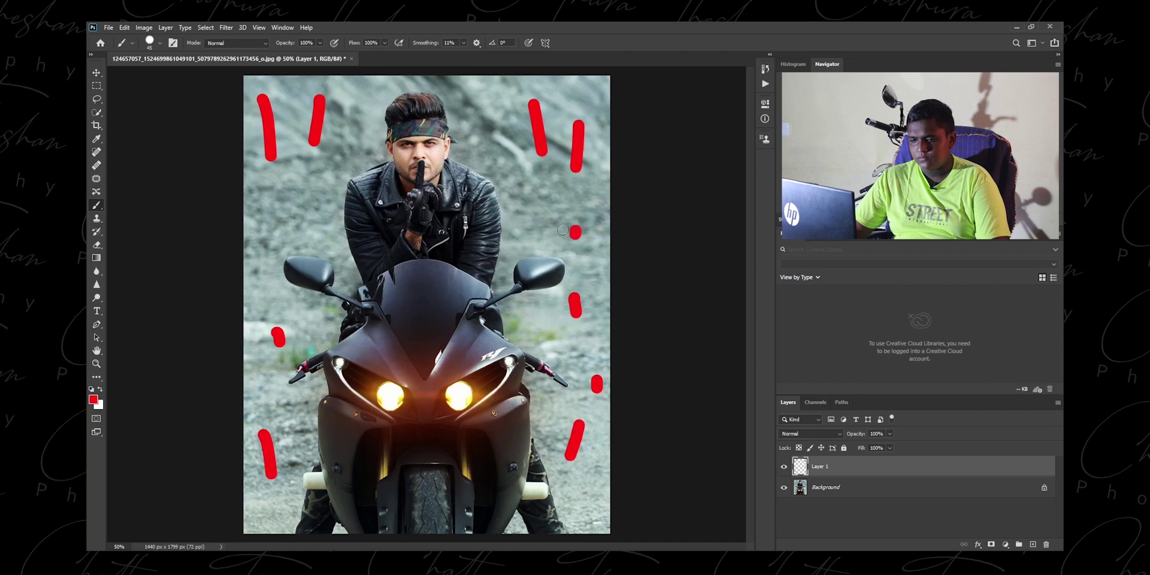
click(293, 207)
drag(273, 214, 264, 239)
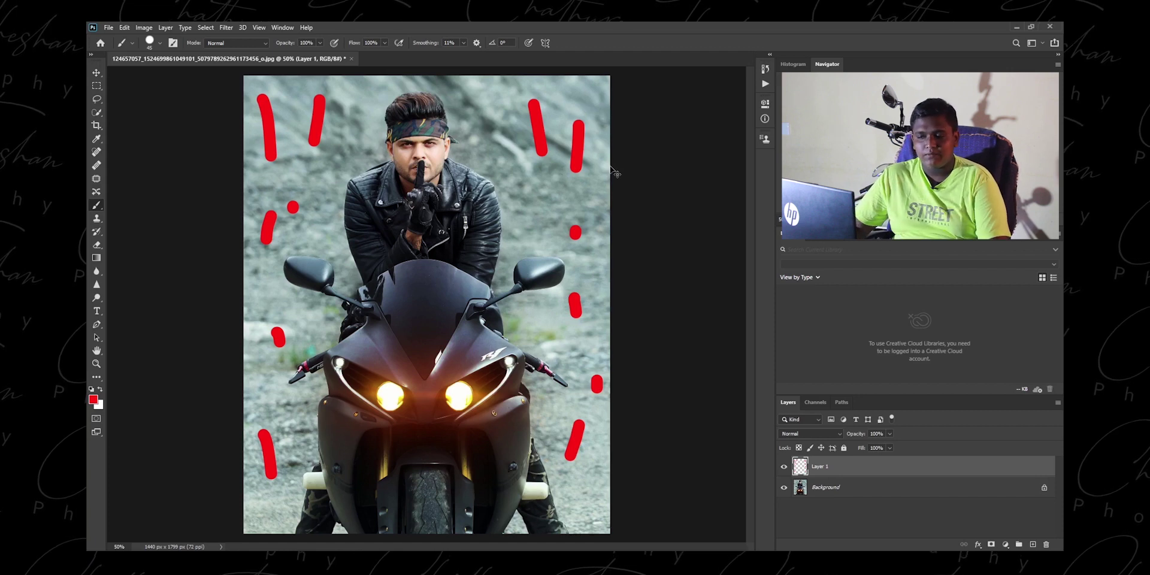
key(ctrl+z)
key(ctrl+z)
key(ctrl+z)
key(ctrl+z)
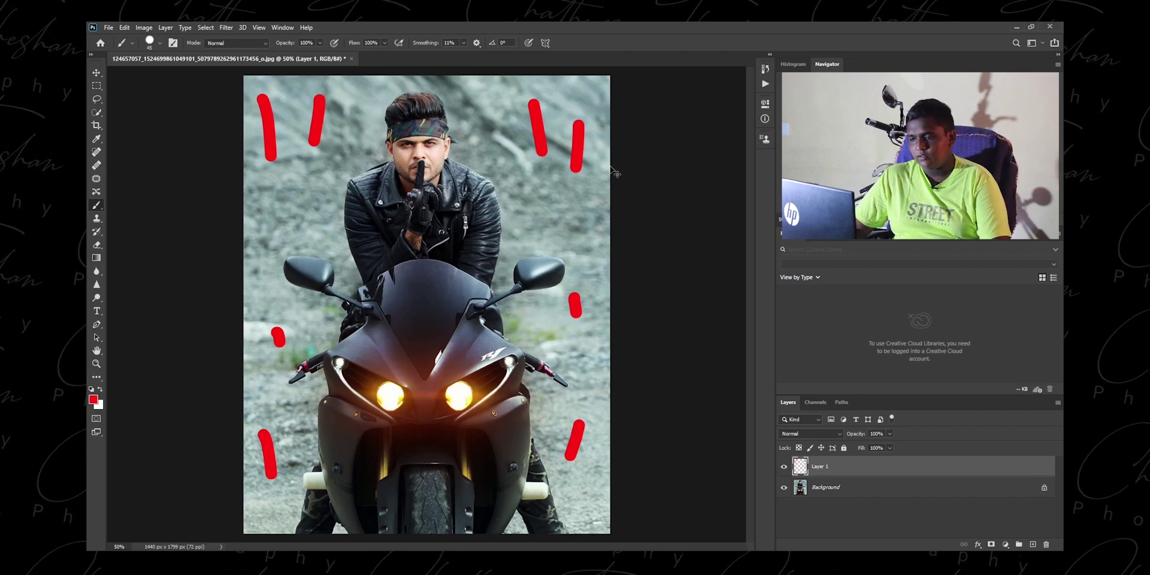
key(ctrl+z)
- Undo another red stroke, leaving three vertical strokes near the top of Layer 1
key(ctrl+z)
key(ctrl+z)
key(ctrl+z)
key(ctrl+z)
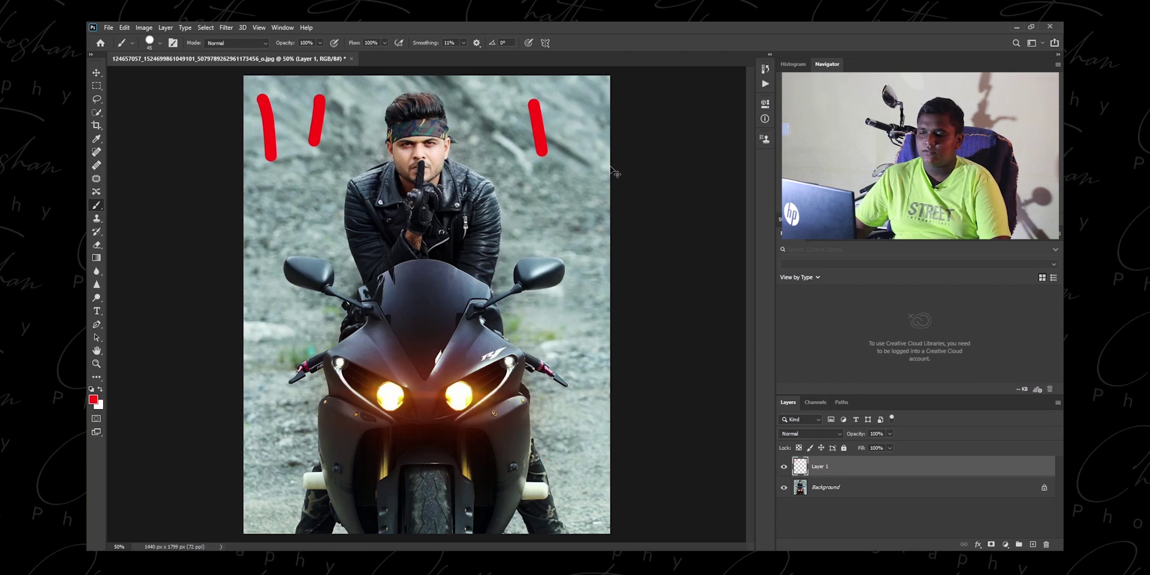
key(ctrl+z)
key(ctrl+z)
key(ctrl+z)
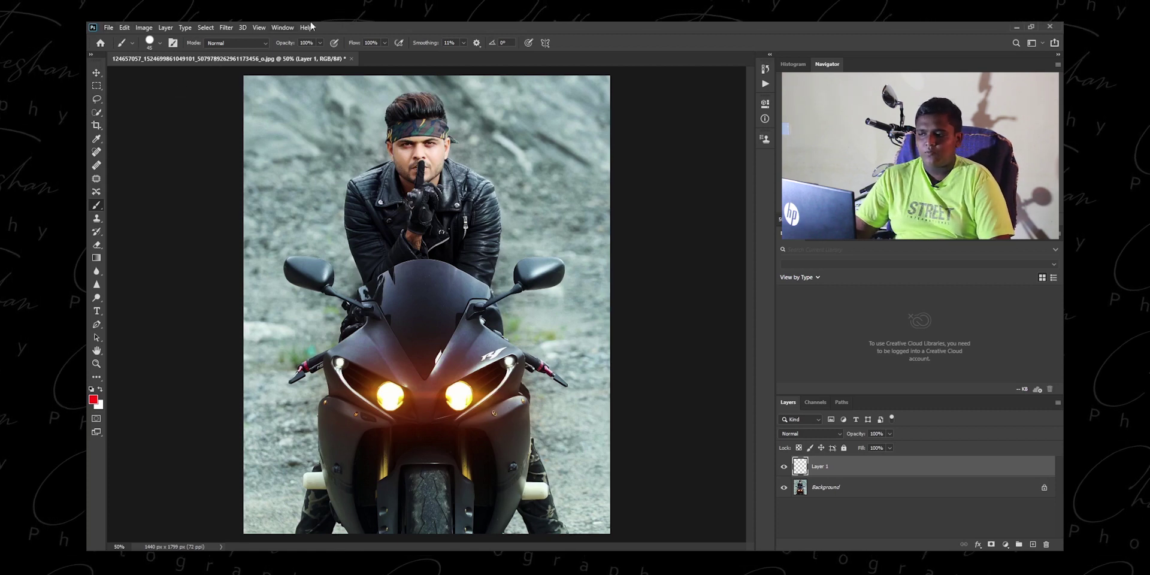
- Open Edit > Preferences > Performance, showing History States at 50
click(126, 27)
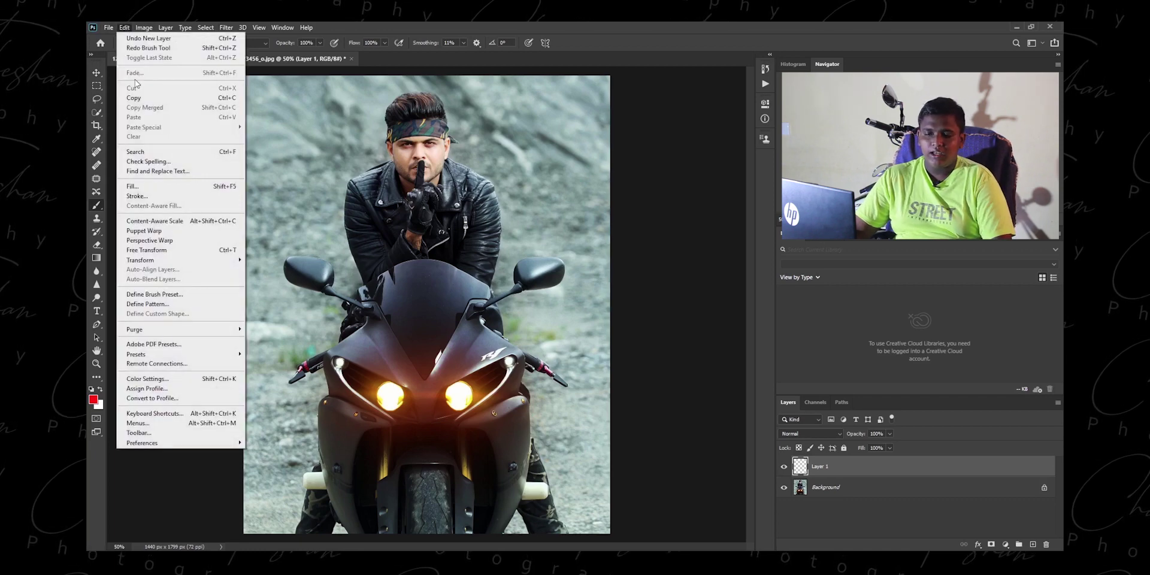
mouse_move(142, 444)
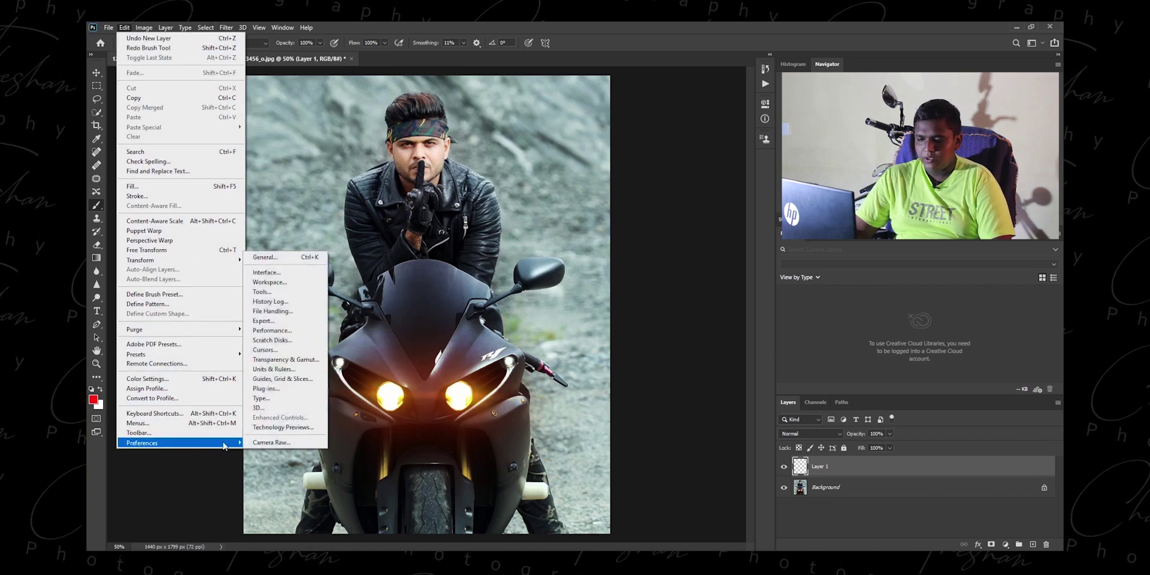
click(278, 331)
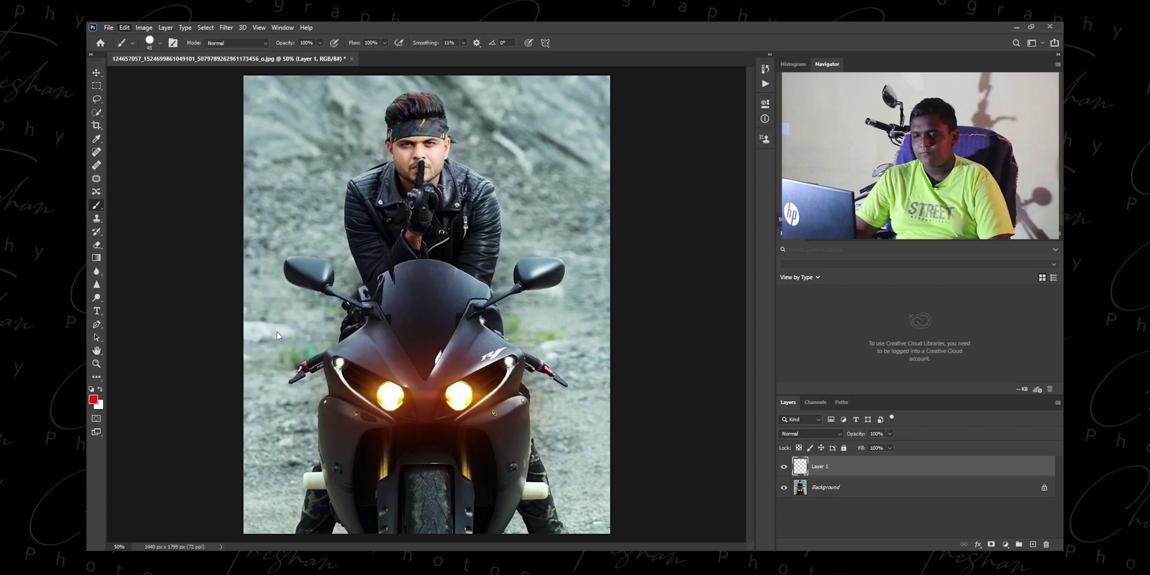
key(i)
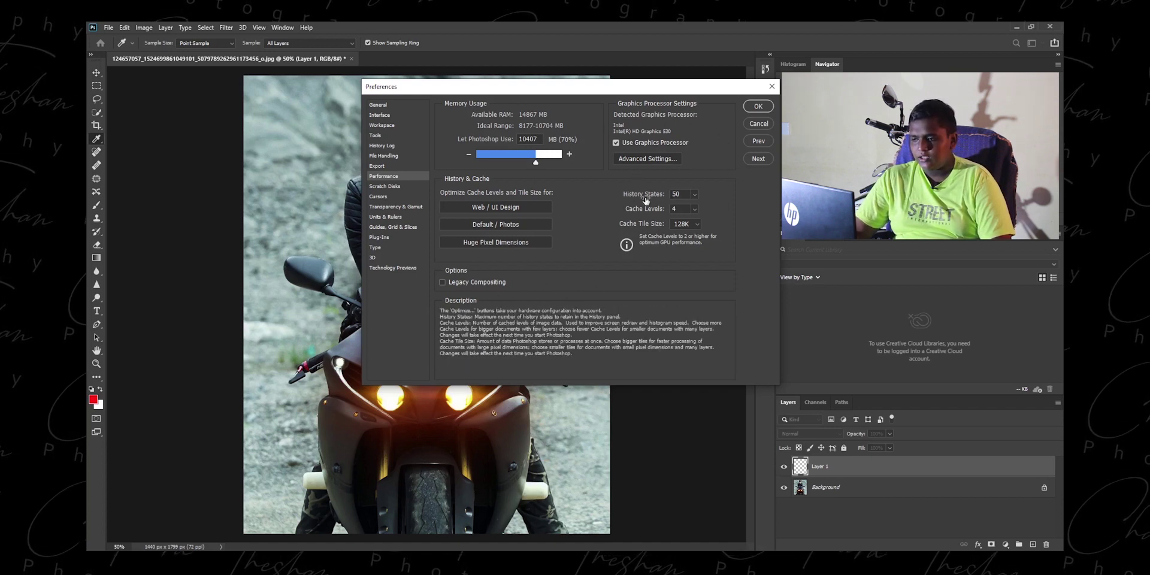
- Drag the History States slider toward 1000 and back down, then close the slider
click(695, 195)
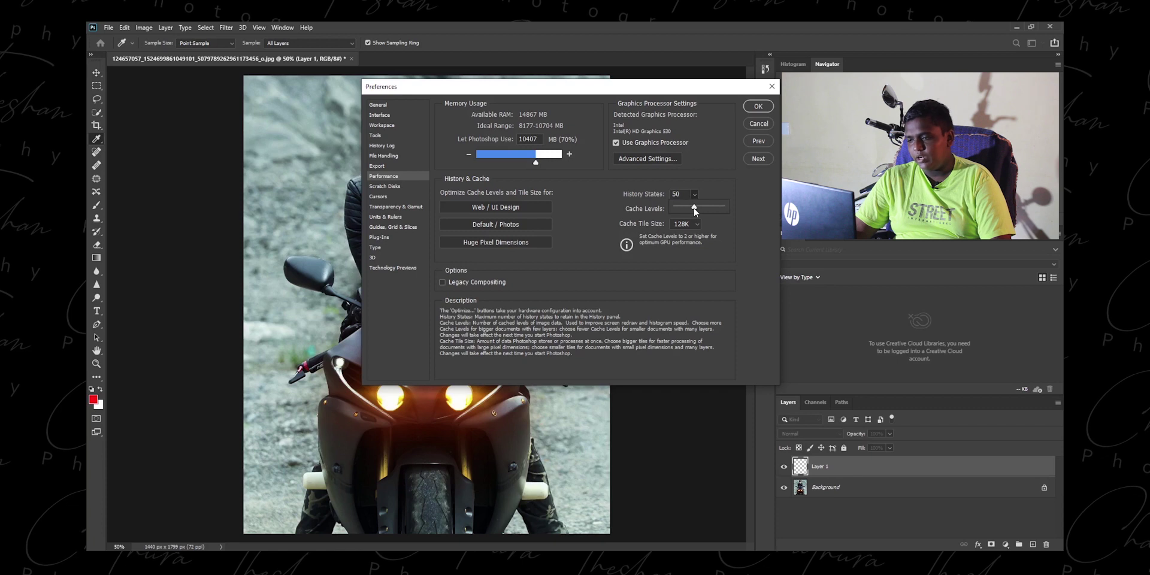
drag(695, 211, 723, 210)
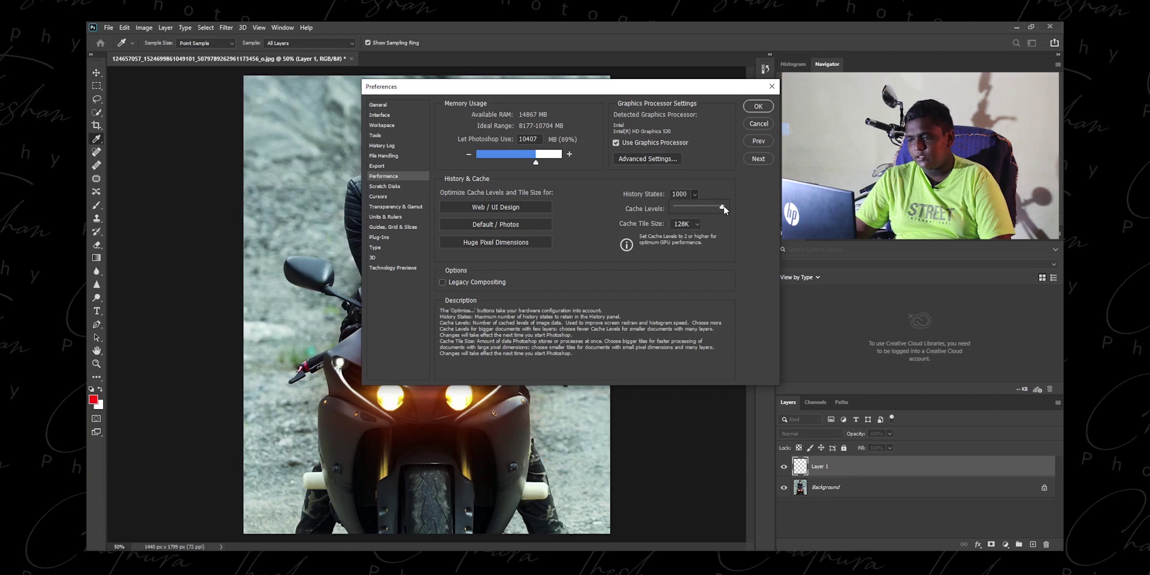
drag(723, 206, 691, 211)
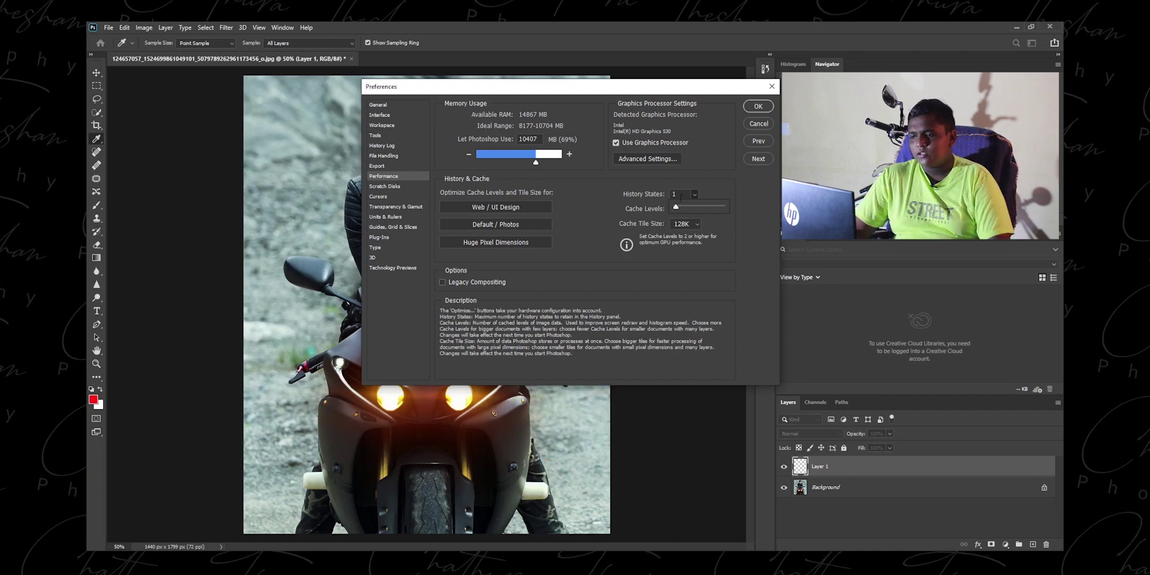
click(655, 196)
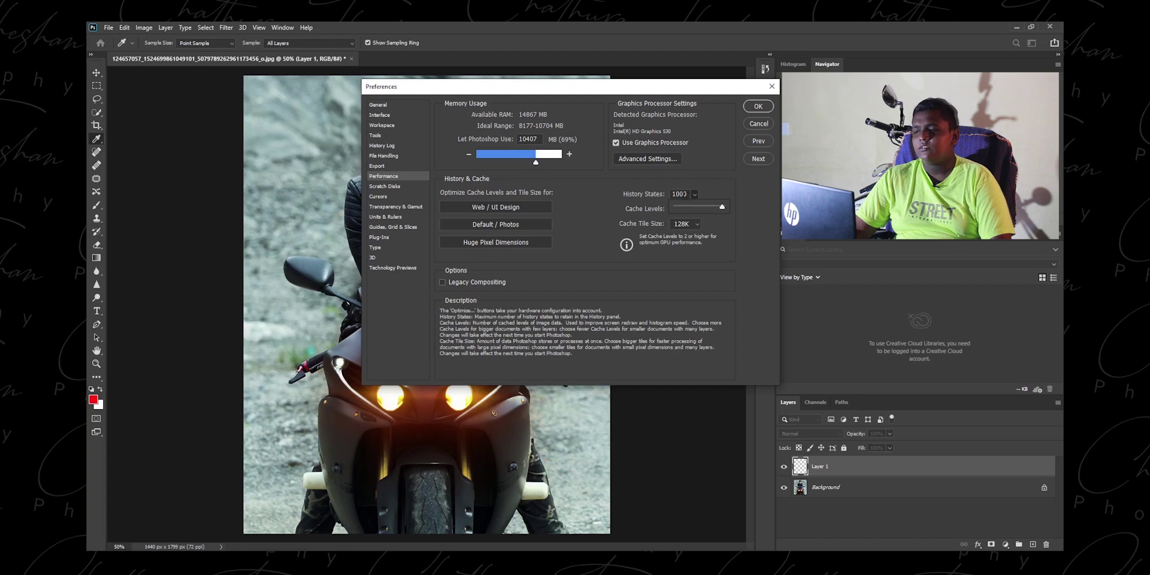
- Set History States to 50 and confirm the Preferences dialog with OK
double_click(677, 193)
text(50)
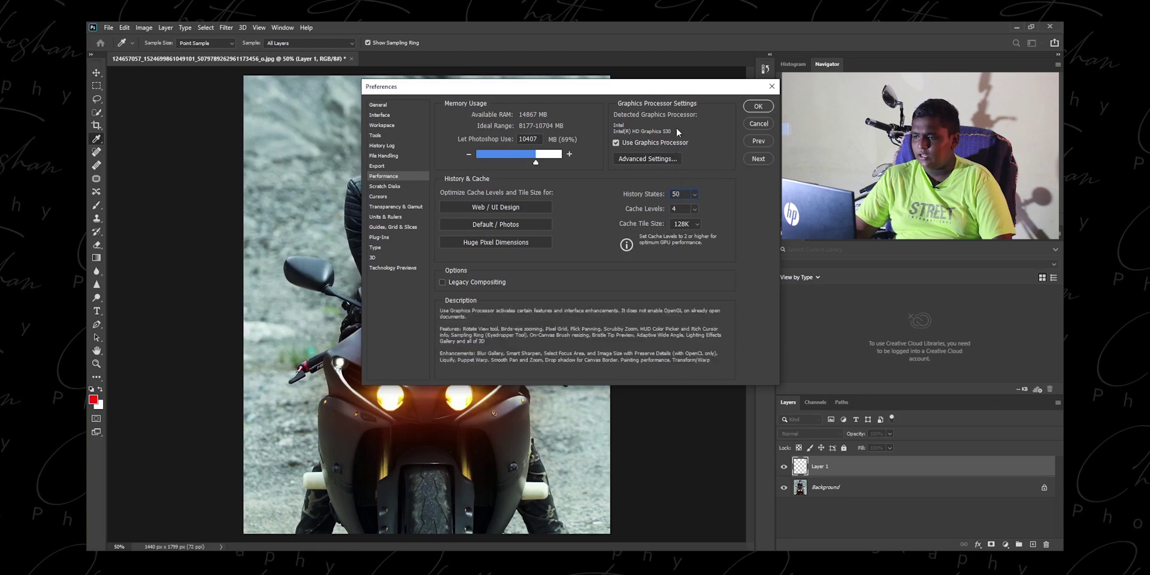
click(758, 107)
key(b)
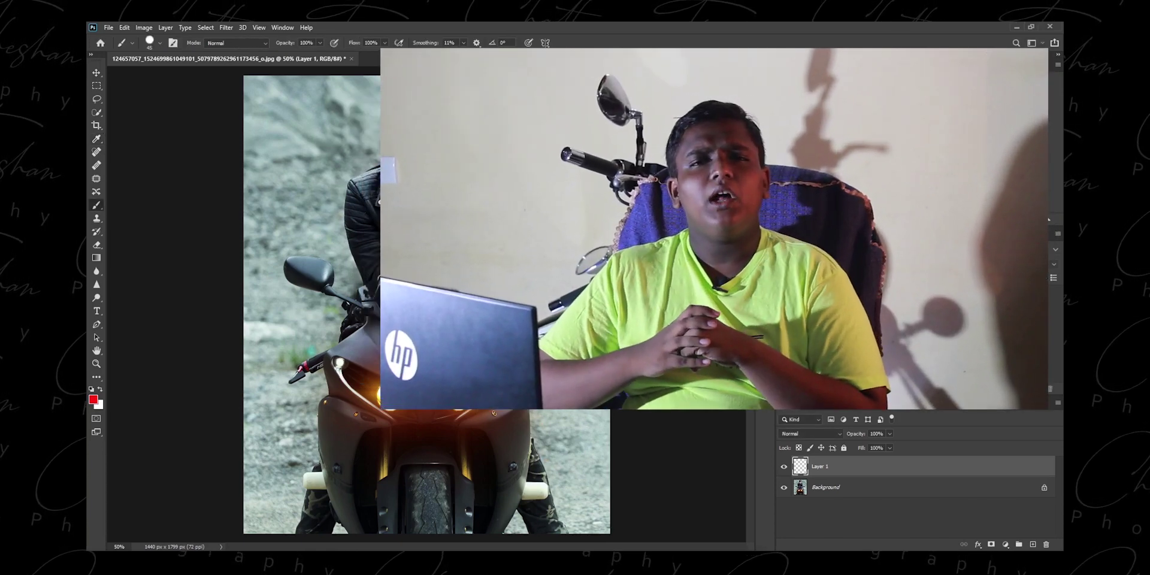